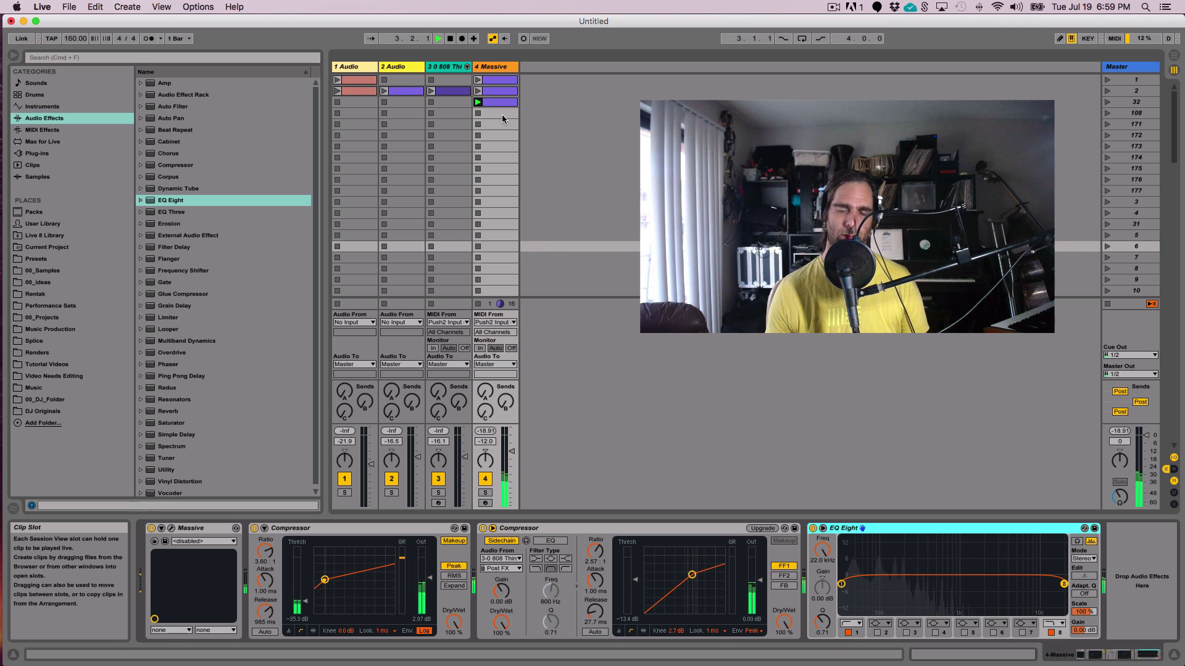
- Stop playback of the Massive pad track
key(space)
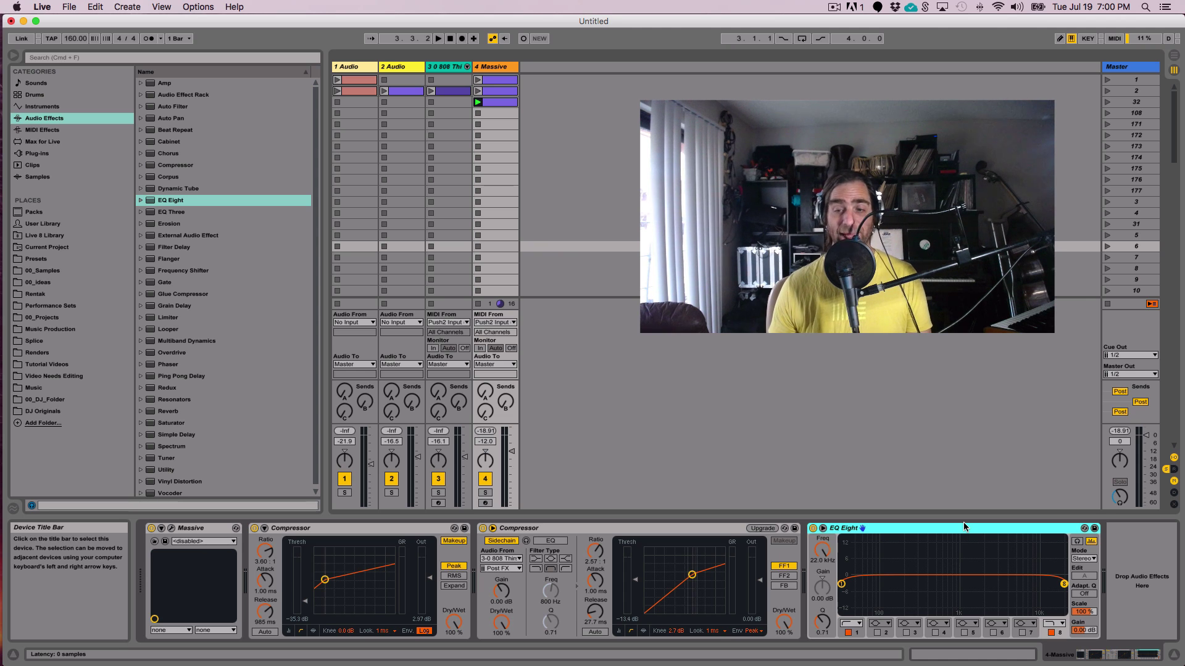
- Switch EQ Eight to M/S mode and edit the side channel
click(1094, 559)
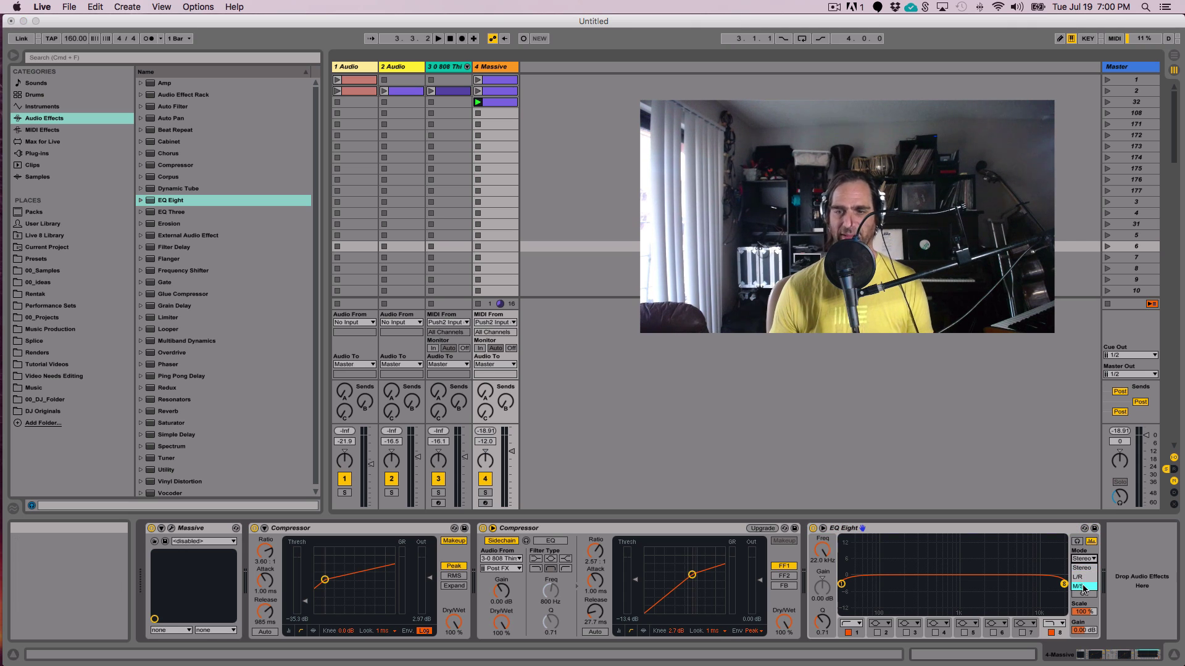
click(1084, 587)
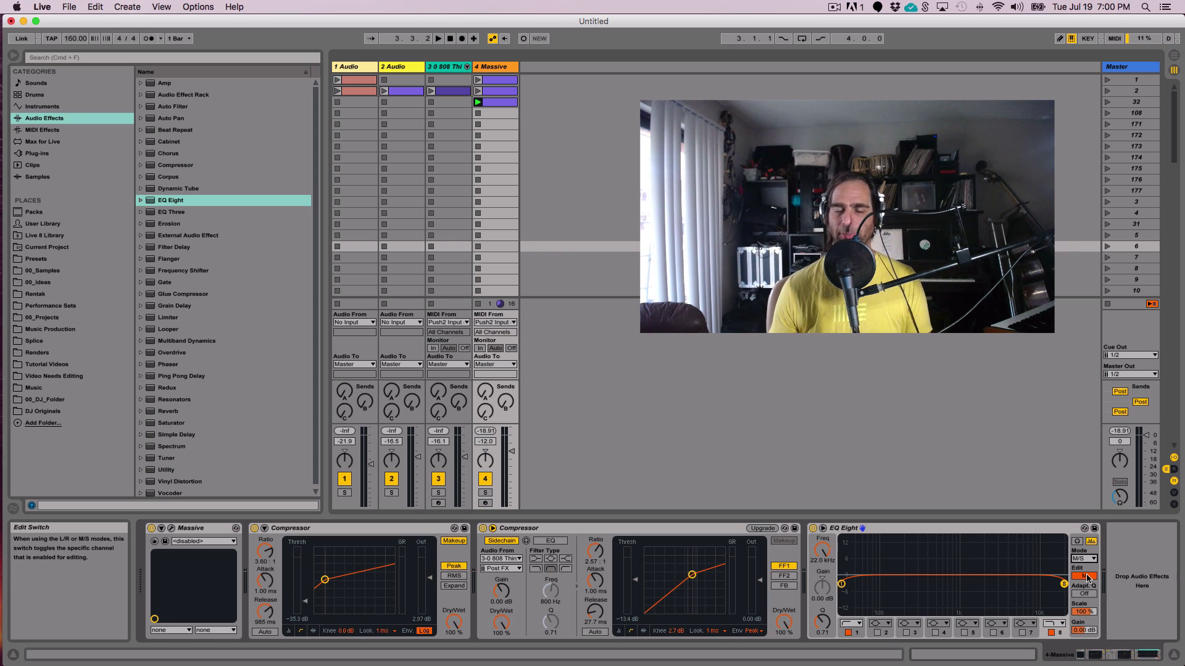
click(1088, 577)
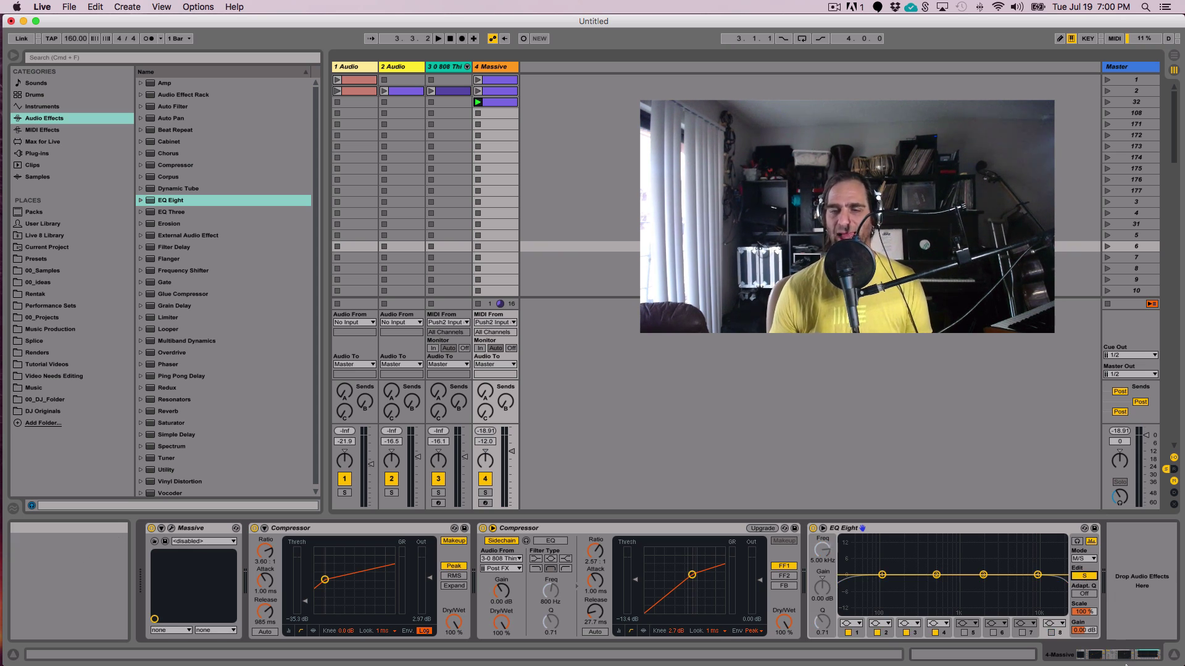
- Make band 1 a low-cut filter at 150 Hz and resume playback
click(858, 633)
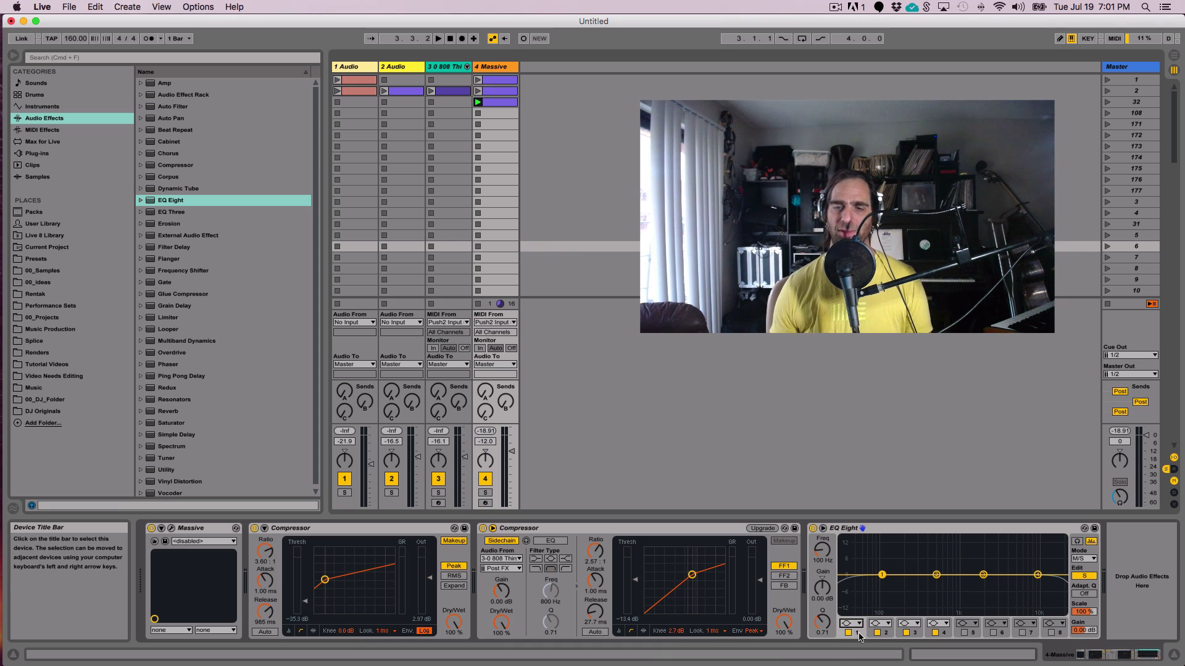
click(851, 623)
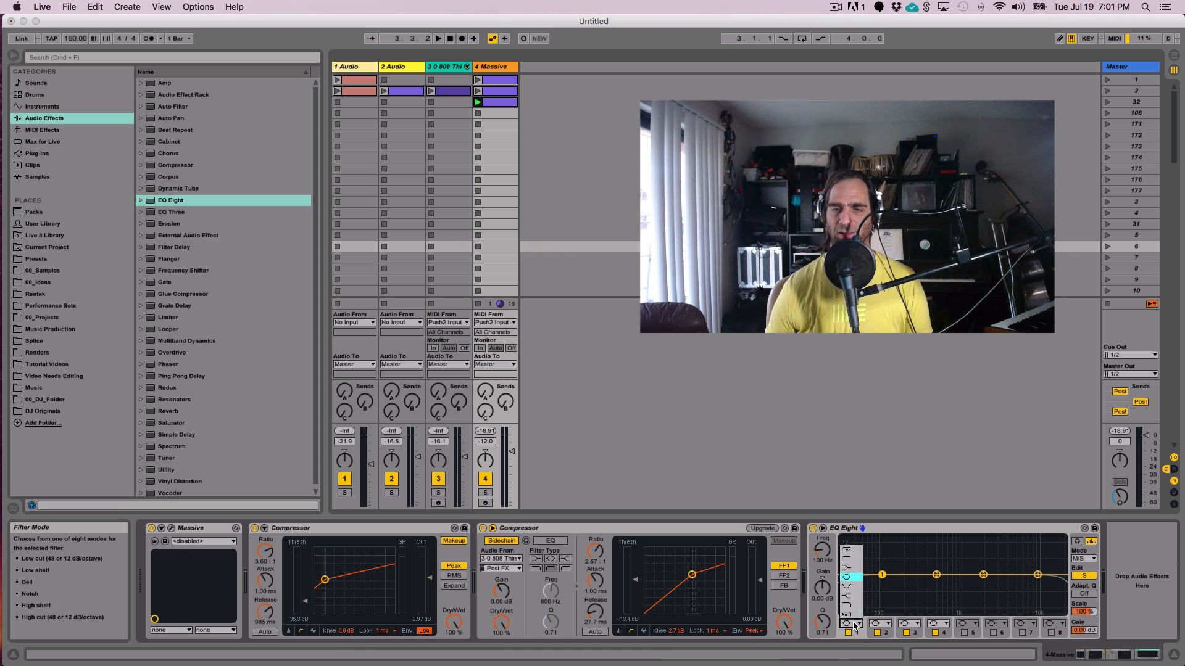
click(855, 550)
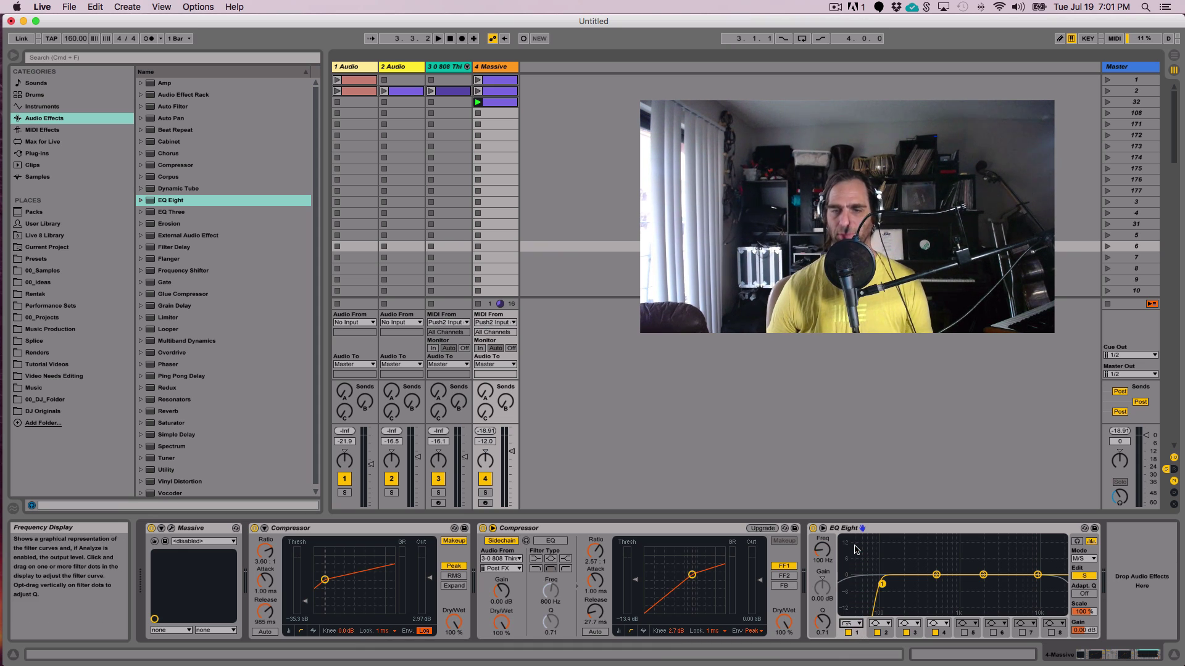
click(824, 562)
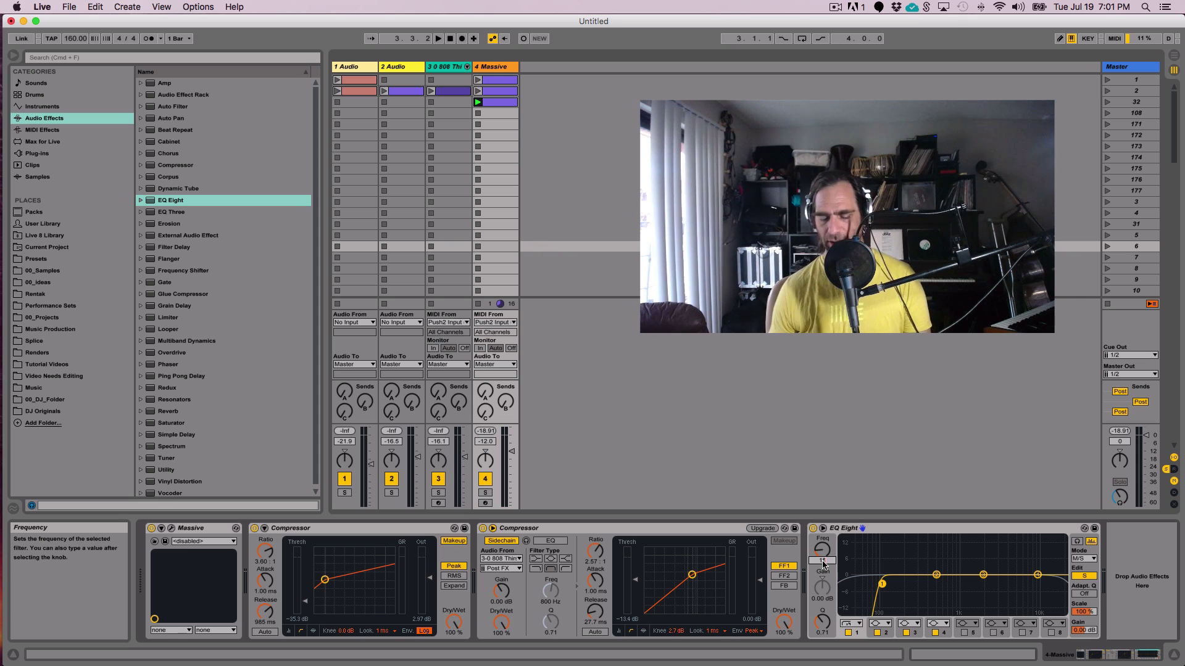
text(150)
key(Return)
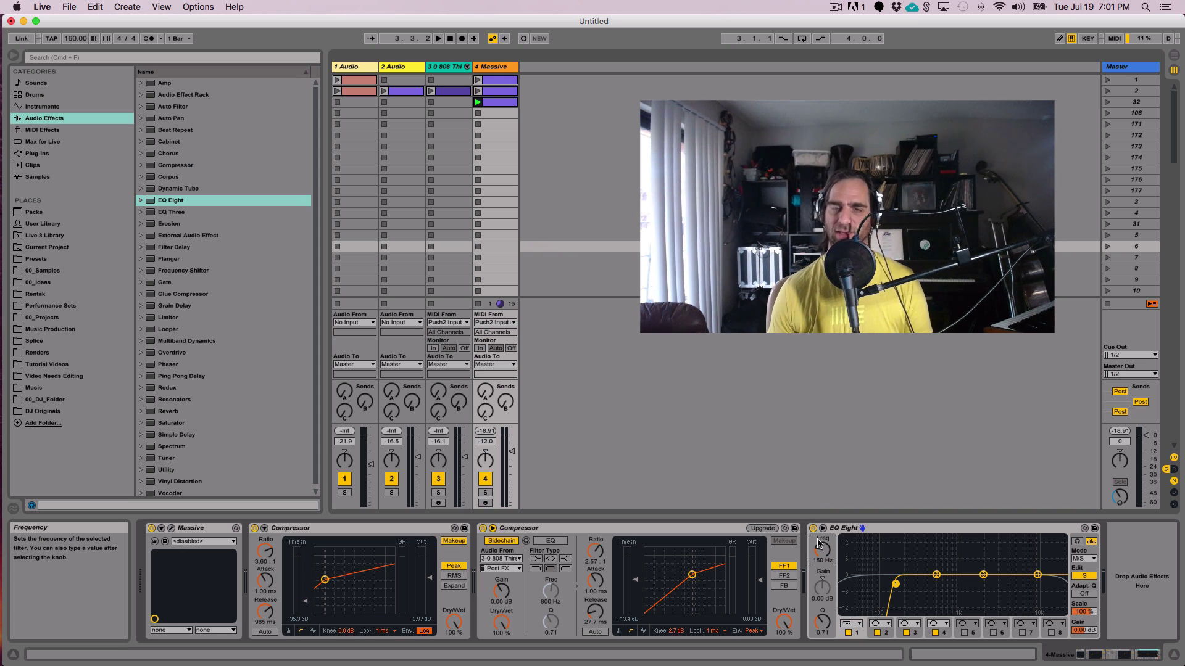
key(space)
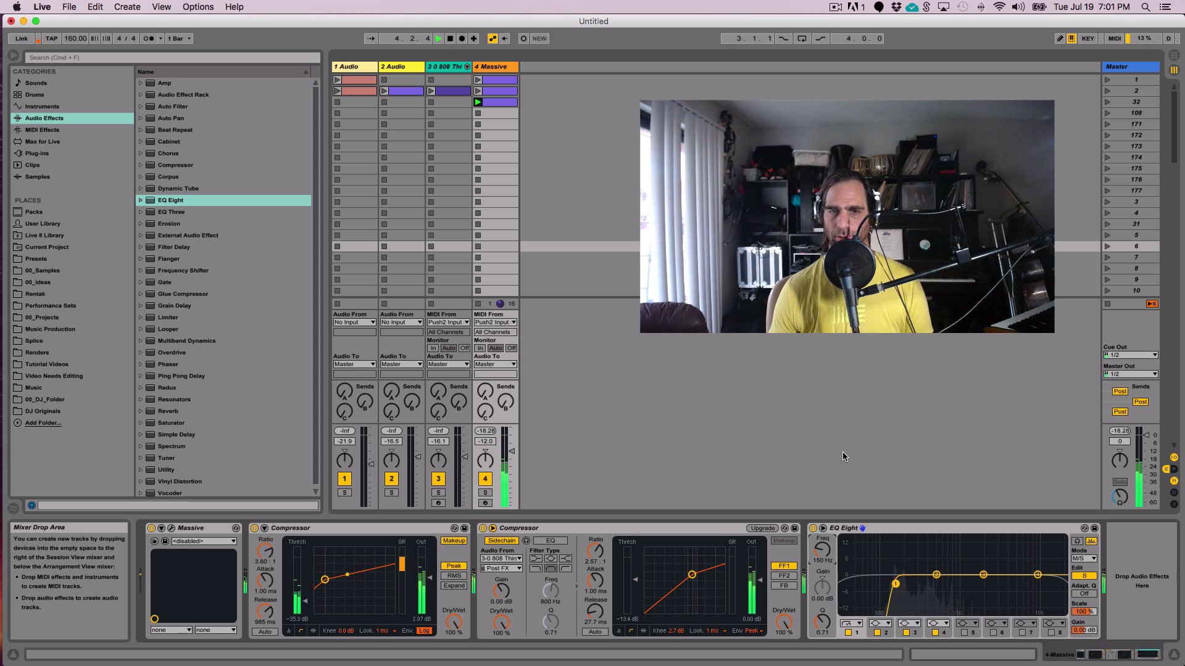
- Restart the pad, bypass and re-enable EQ Eight, then enlarge its curve display
key(space)
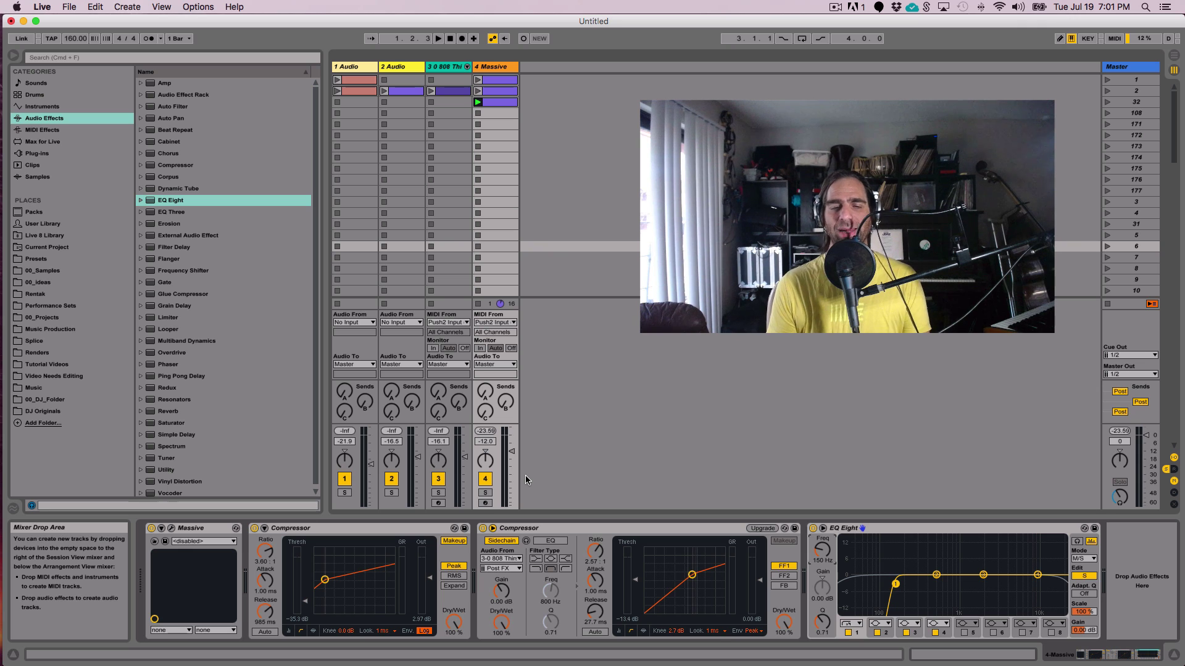
key(space)
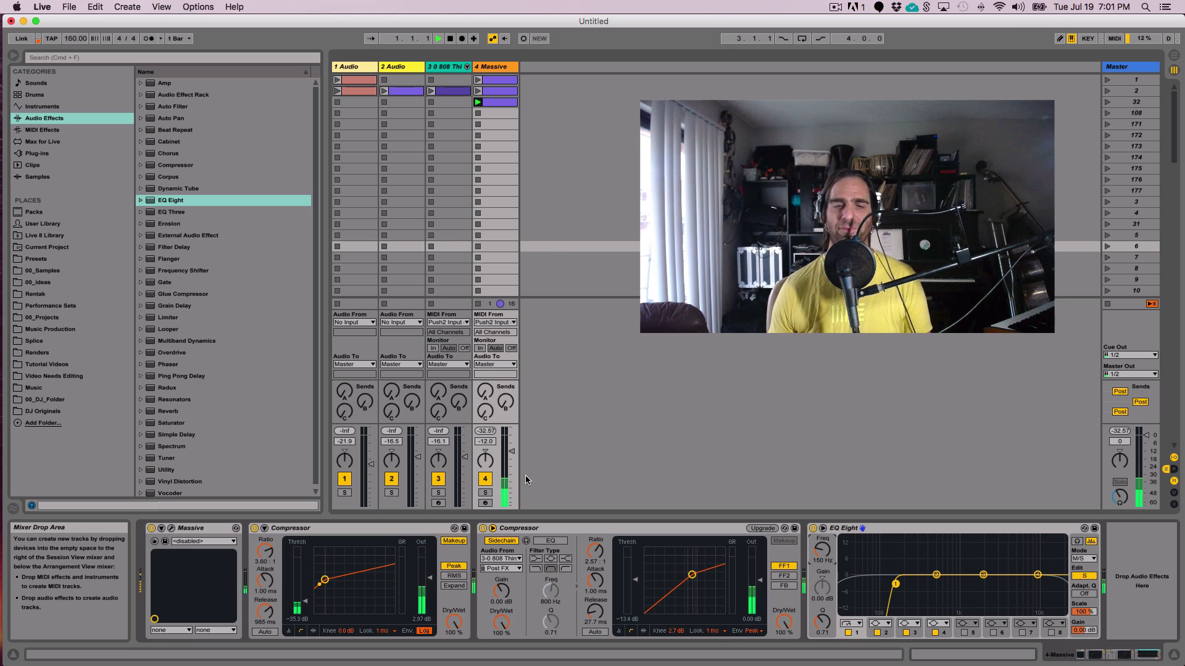
click(814, 528)
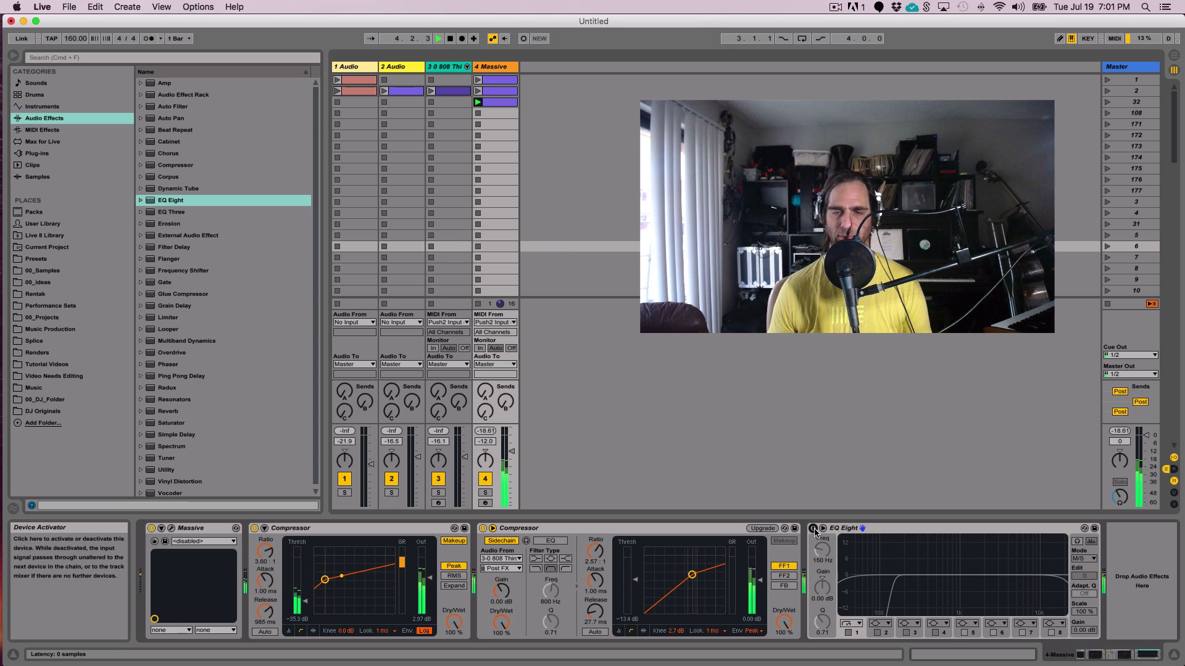
click(813, 529)
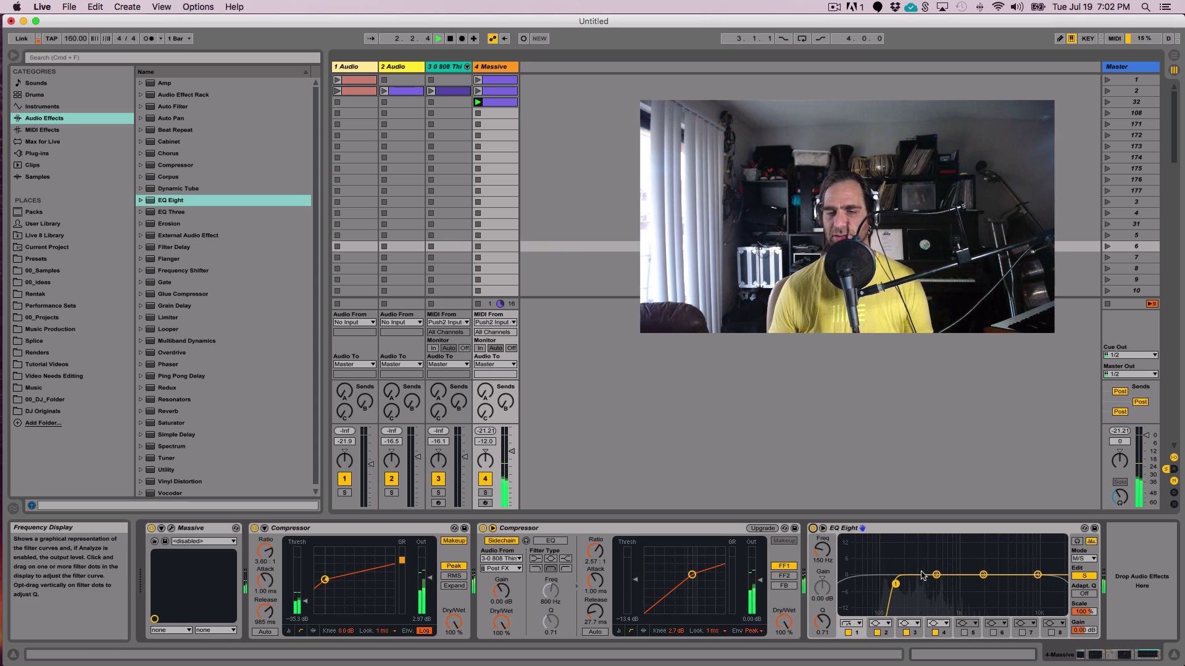
click(824, 529)
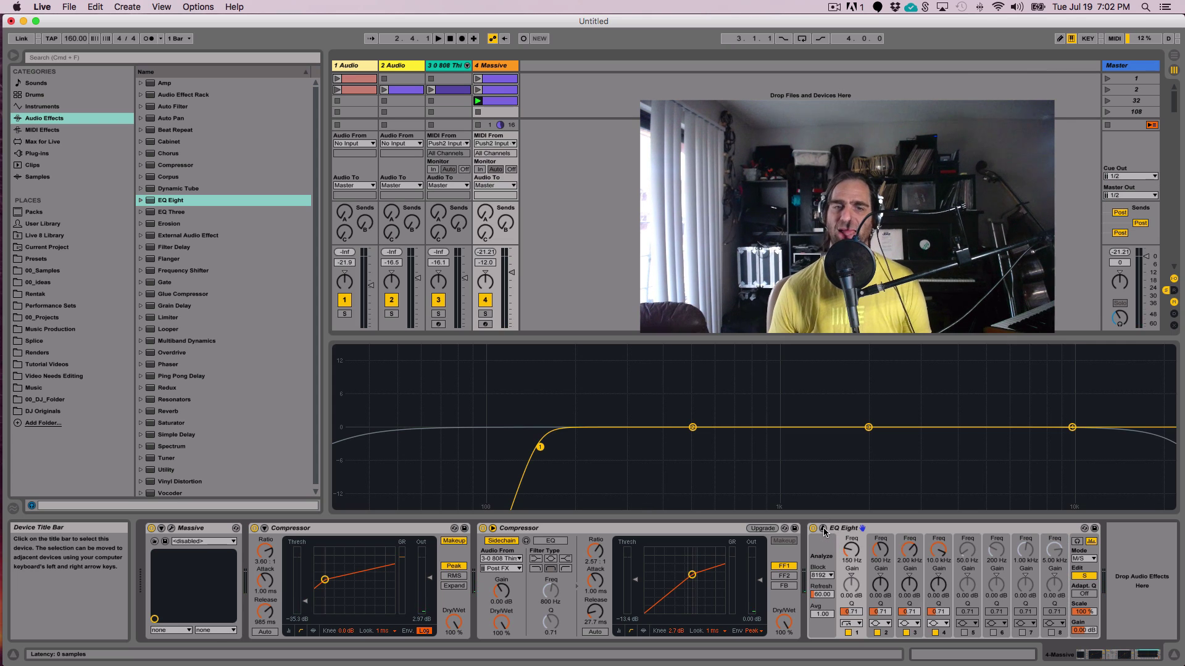
- During playback, drop the side low-cut to 30 Hz and band 2 to 257 Hz
key(space)
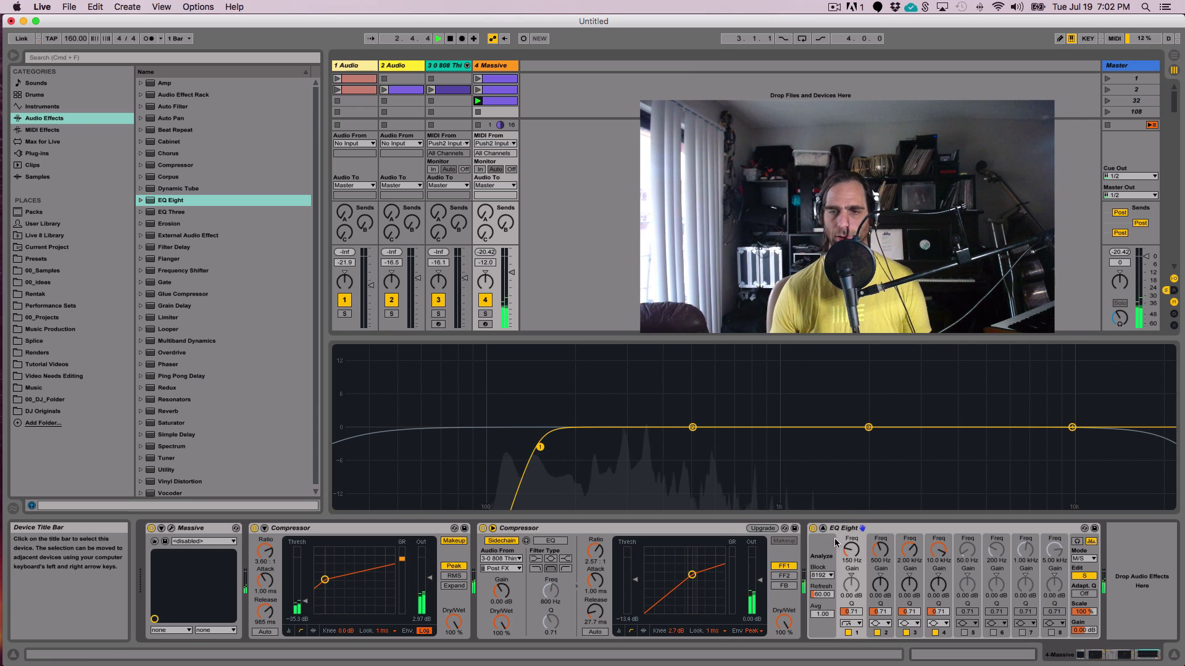
drag(848, 552, 848, 495)
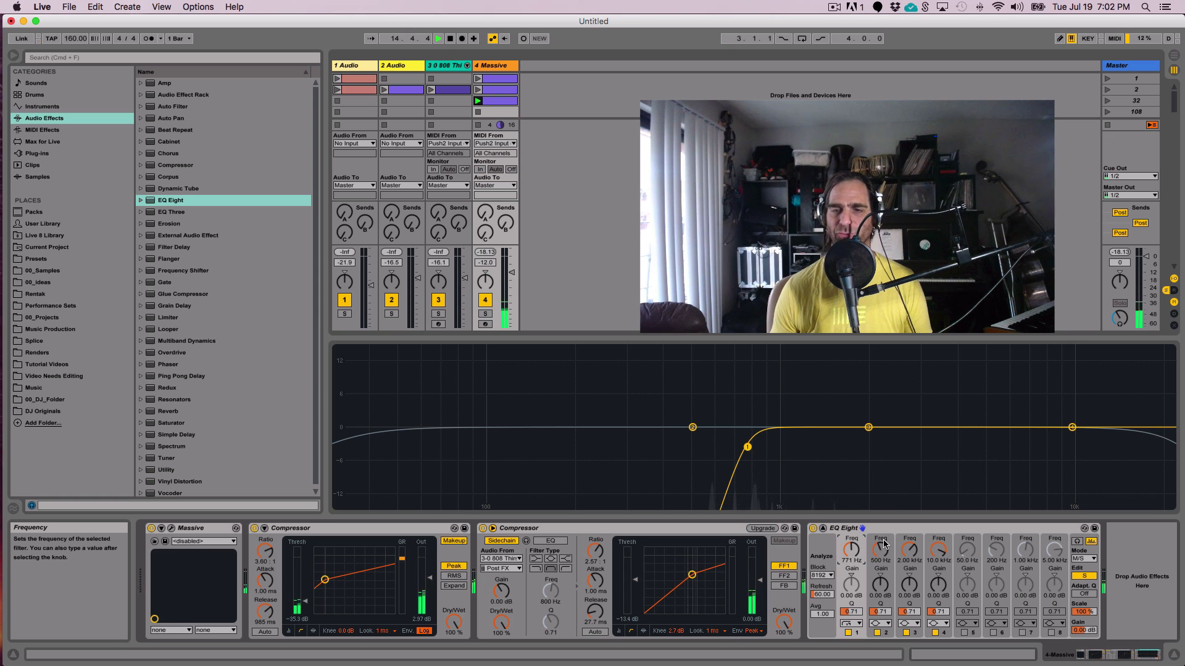
drag(884, 548, 854, 580)
click(854, 551)
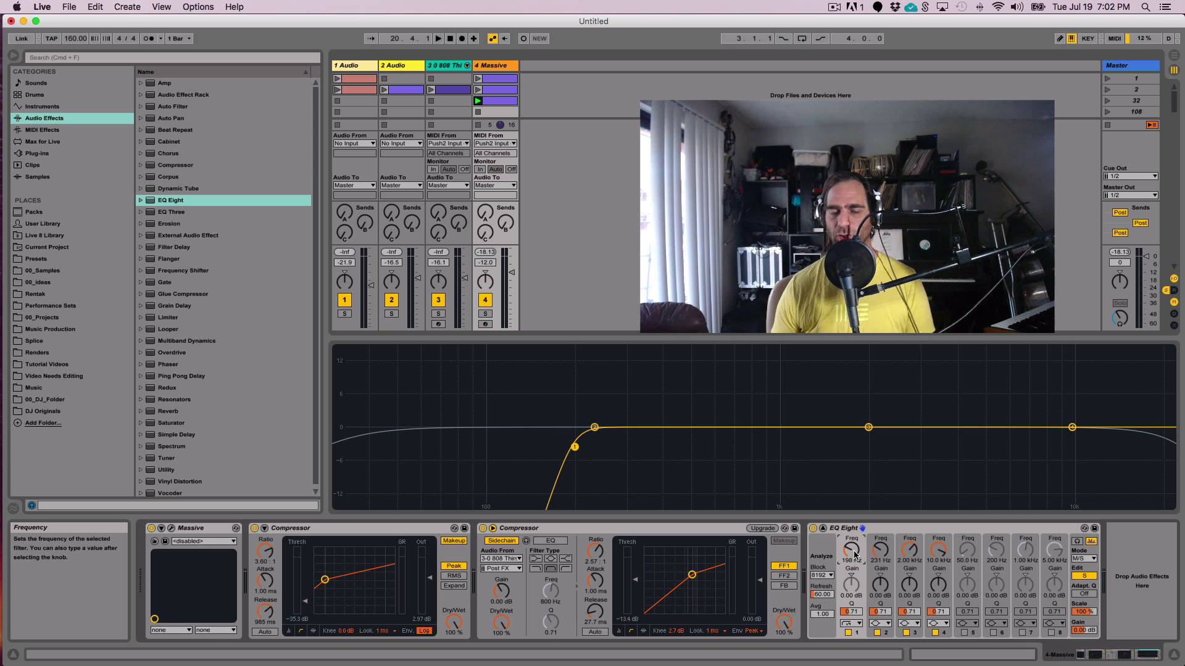
- Raise the side low-cut toward 370 Hz and launch scene 1 to audition
key(space)
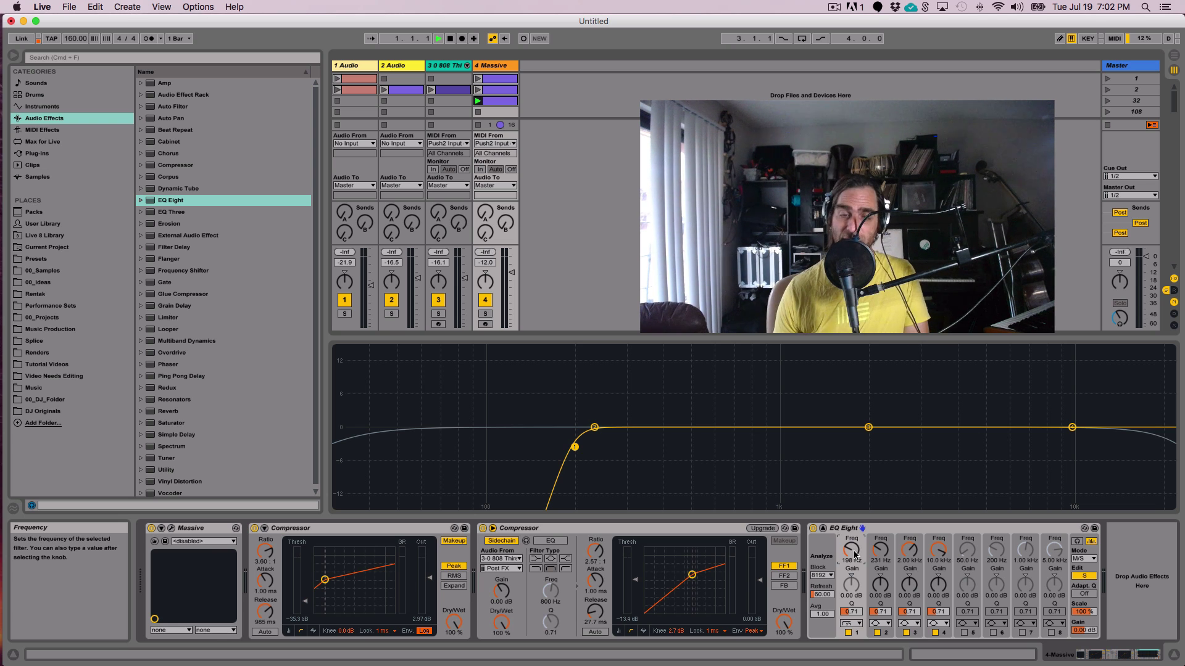
drag(854, 556, 855, 532)
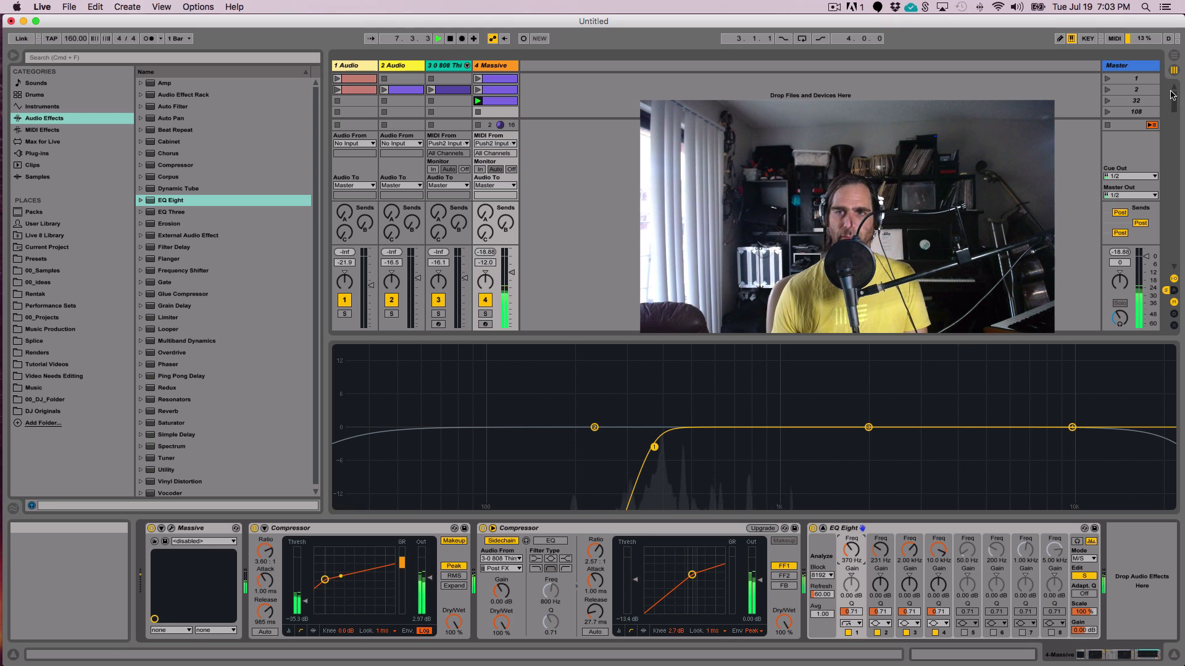
click(1107, 78)
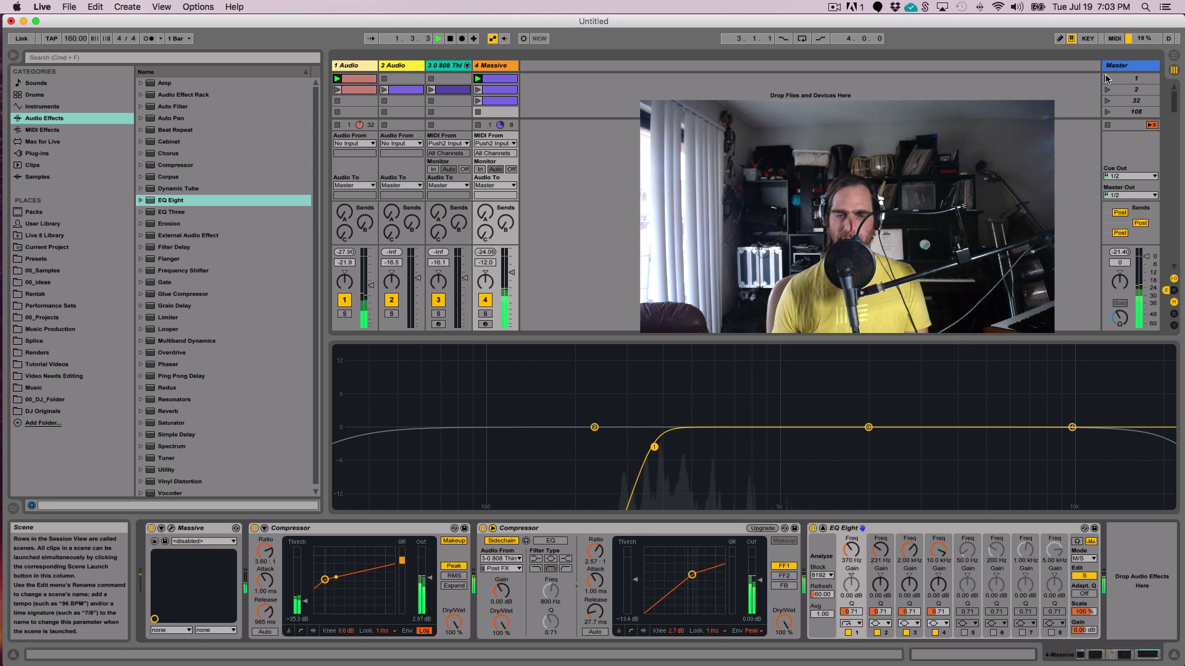
click(1126, 89)
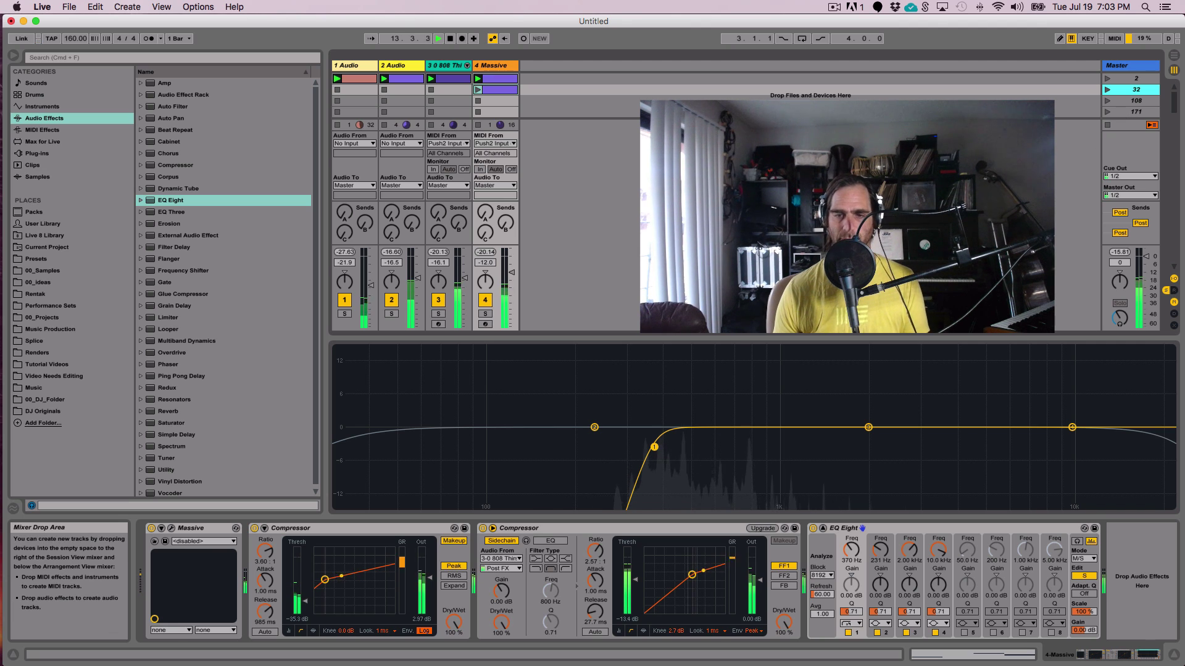
- Stop playback, switch EQ Eight to mid-channel editing, and fold the display back in
key(space)
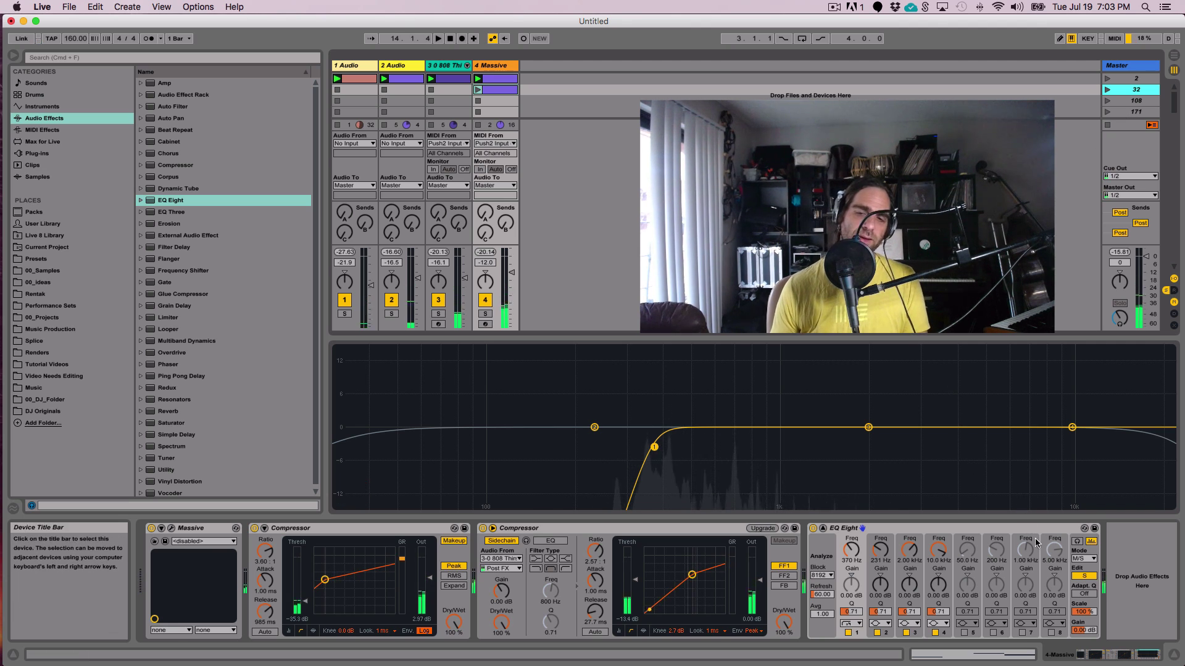
click(1086, 576)
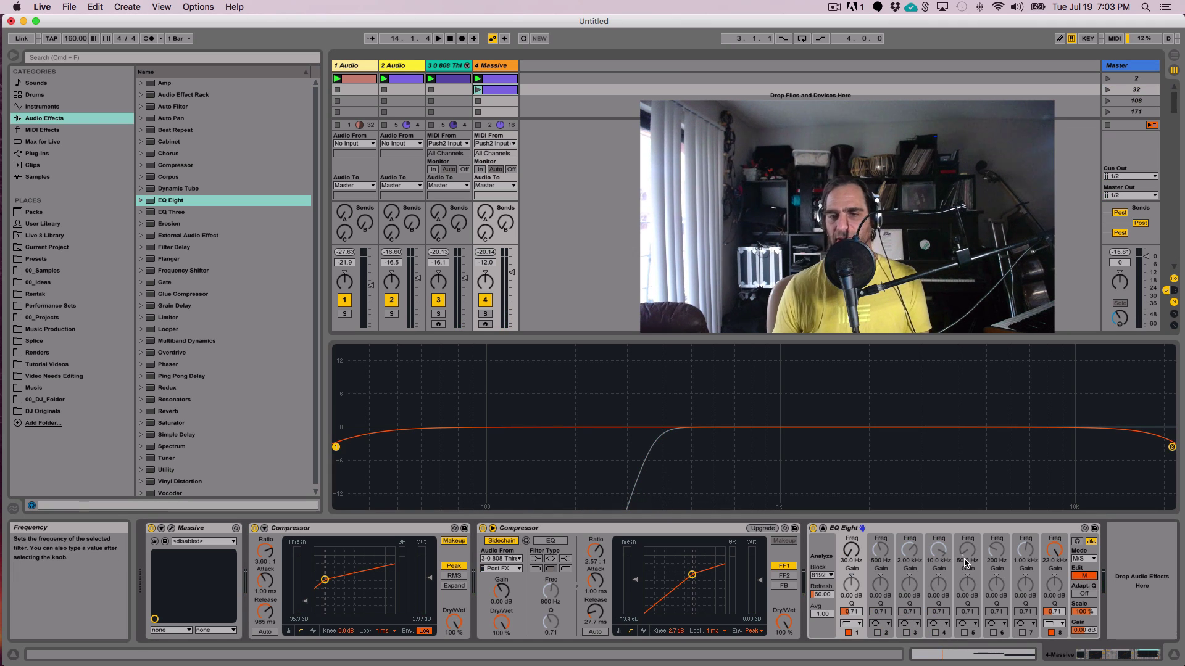
click(823, 528)
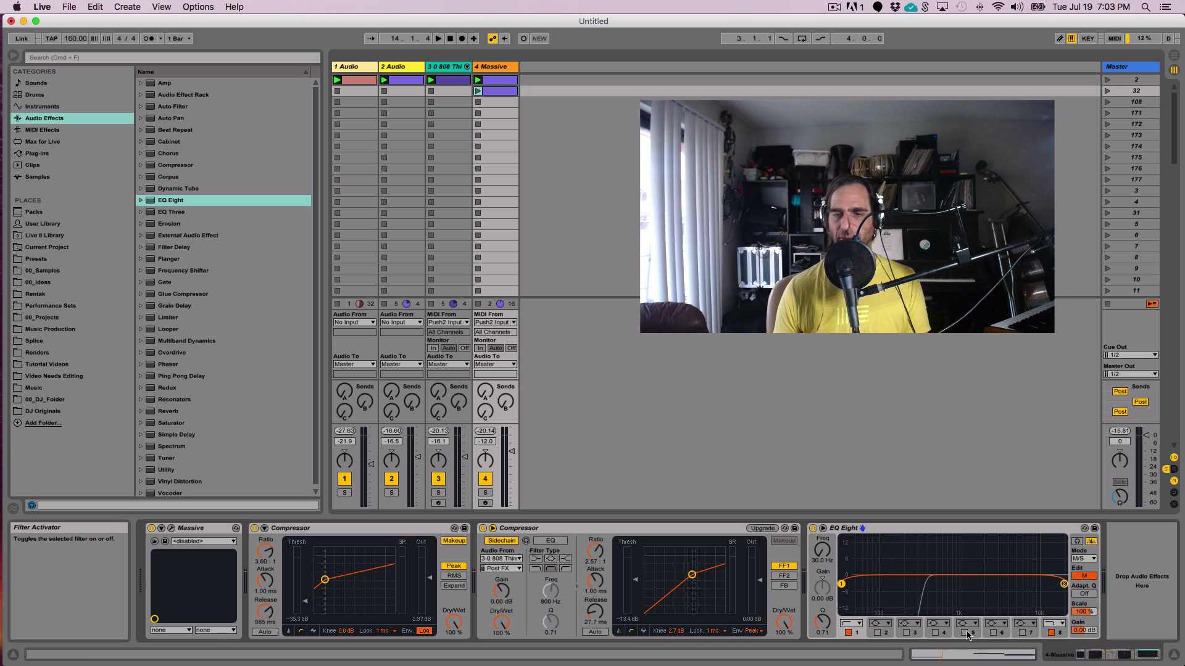
- Enable band 4 and boost it 8 dB at 3.74 kHz, soloing the Massive track
click(935, 632)
drag(1038, 575, 1008, 565)
key(space)
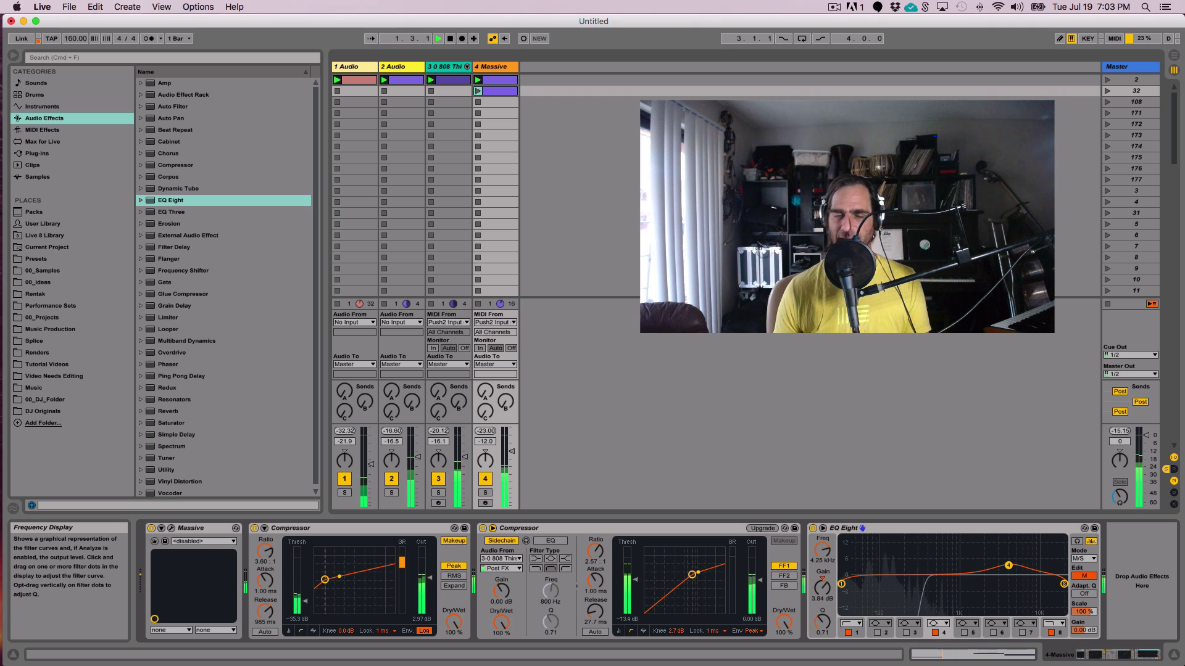
click(485, 492)
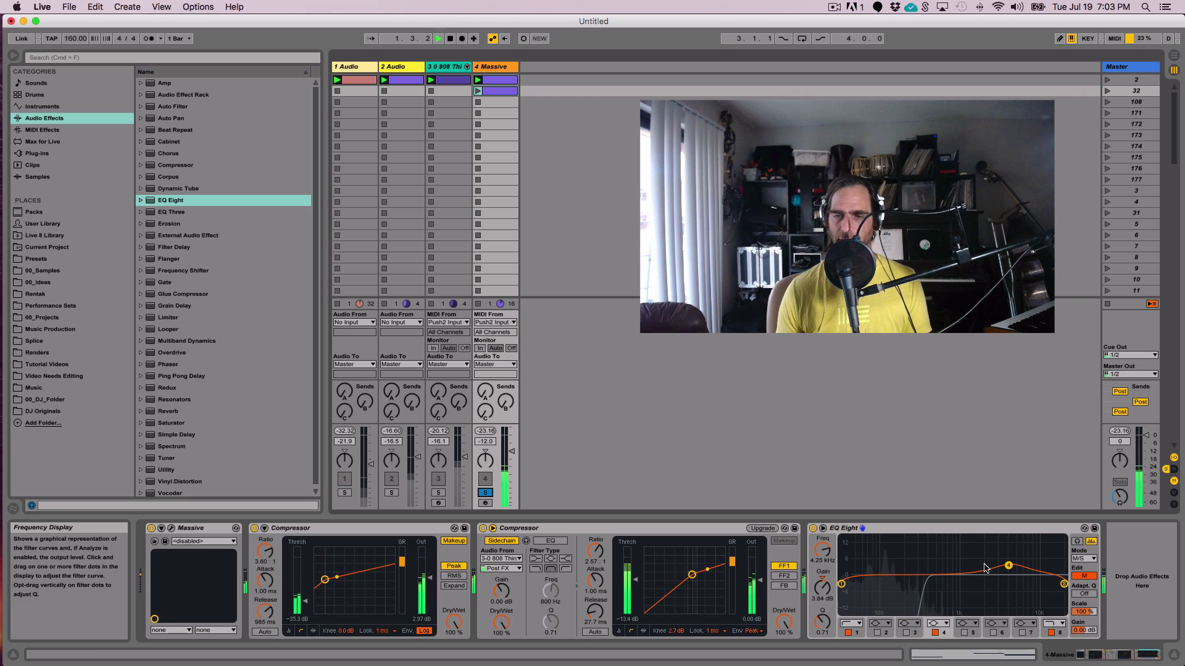
mouse_move(1009, 565)
mouse_down()
mouse_move(988, 550)
mouse_move(1003, 556)
mouse_up()
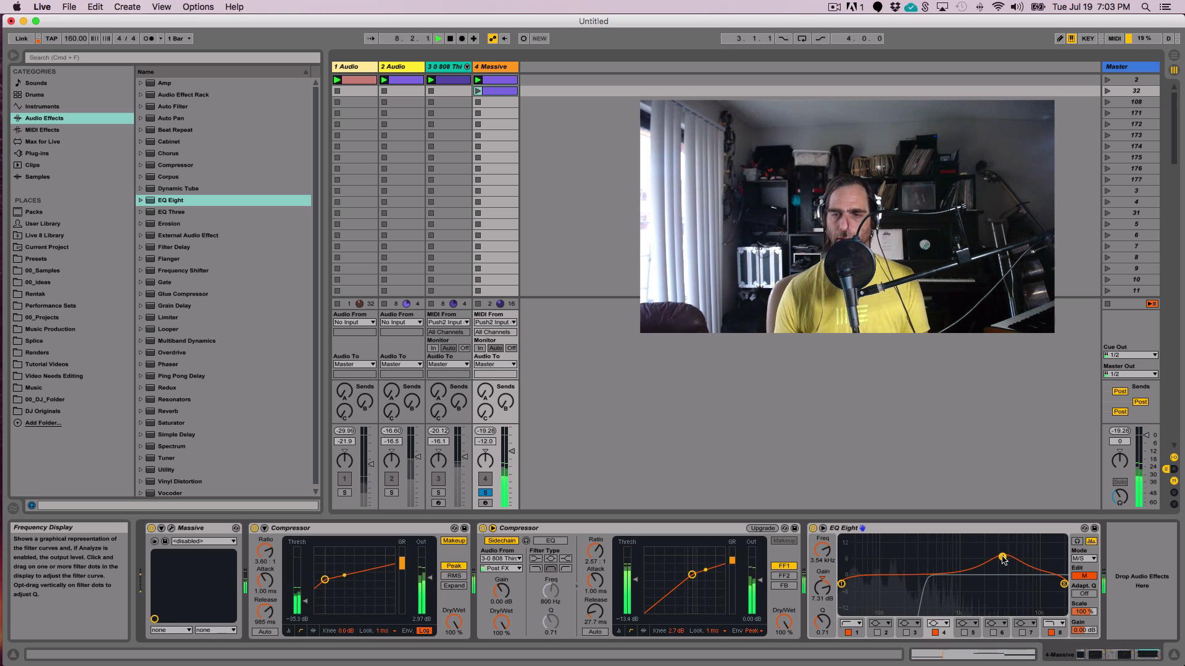
drag(1003, 558, 1005, 555)
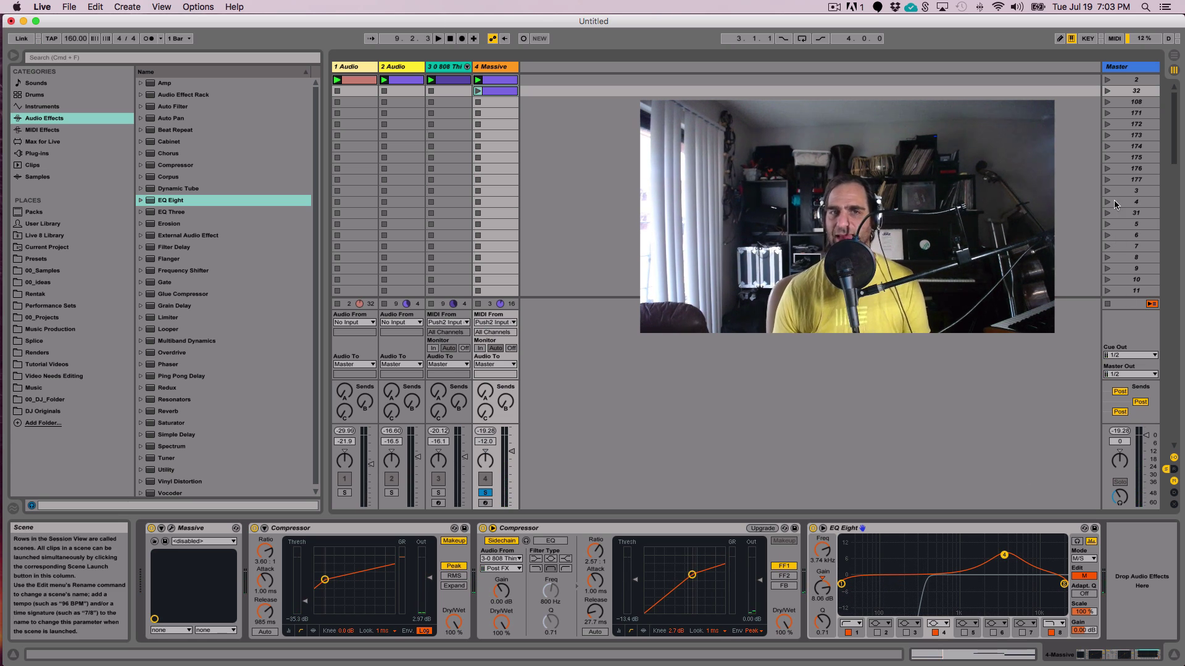
- Unsolo the Massive track, play the full mix with the mid boost, then stop
key(space)
click(485, 493)
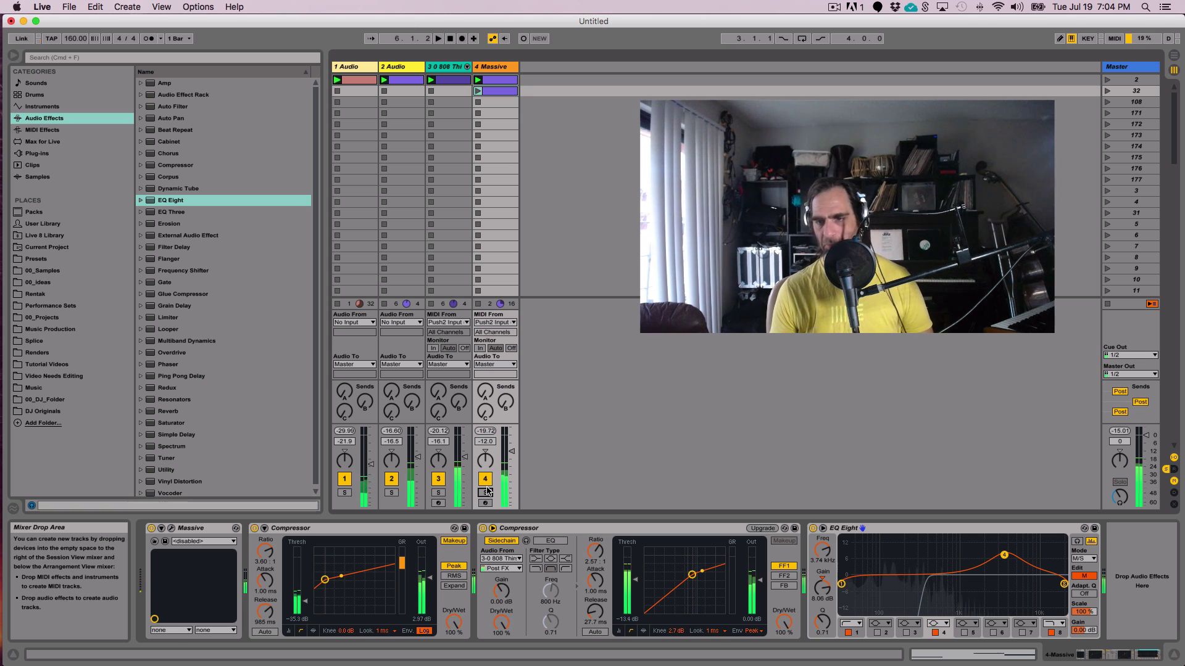
key(space)
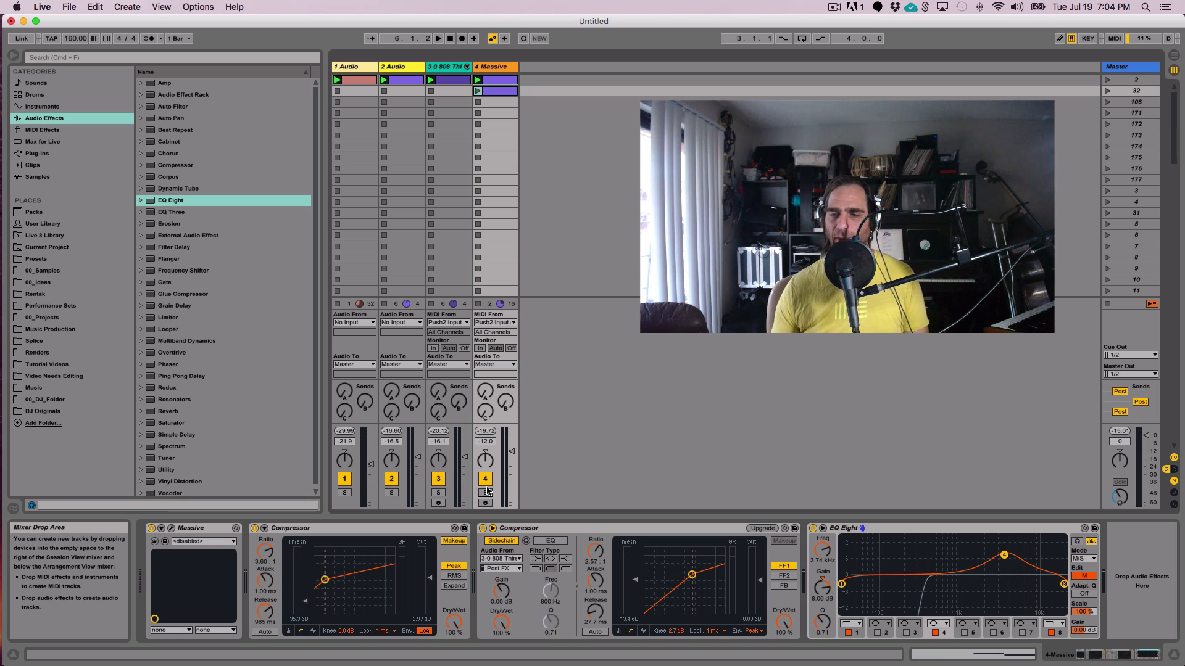
- Set EQ Eight's Edit switch from M back to S
click(1074, 577)
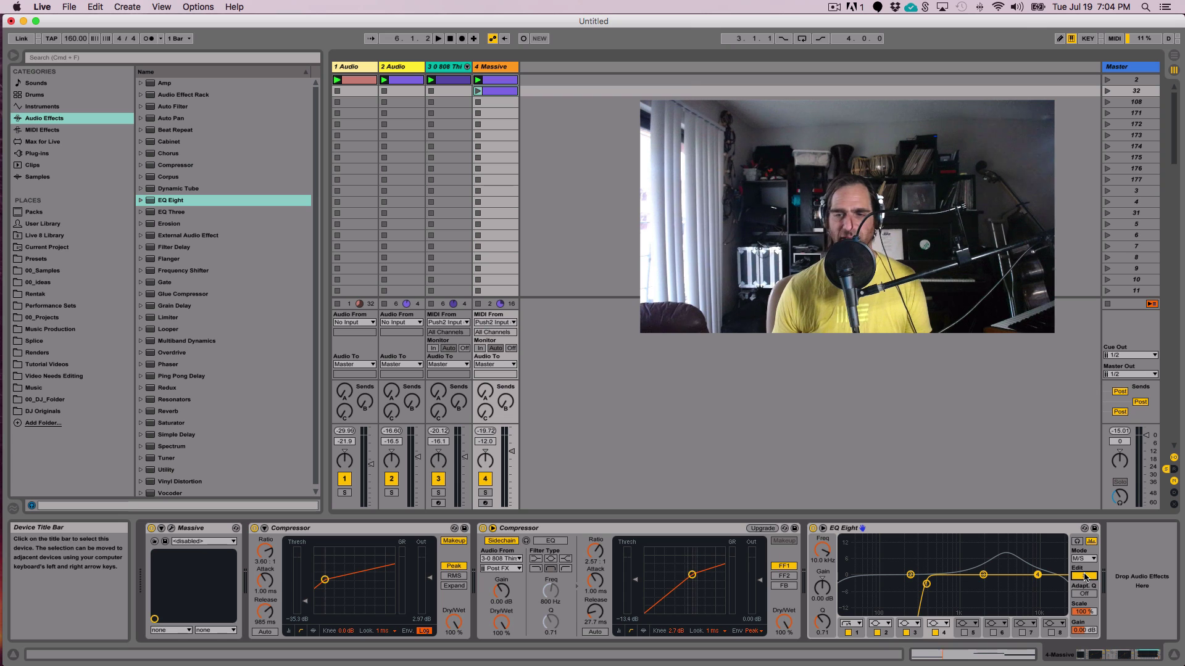